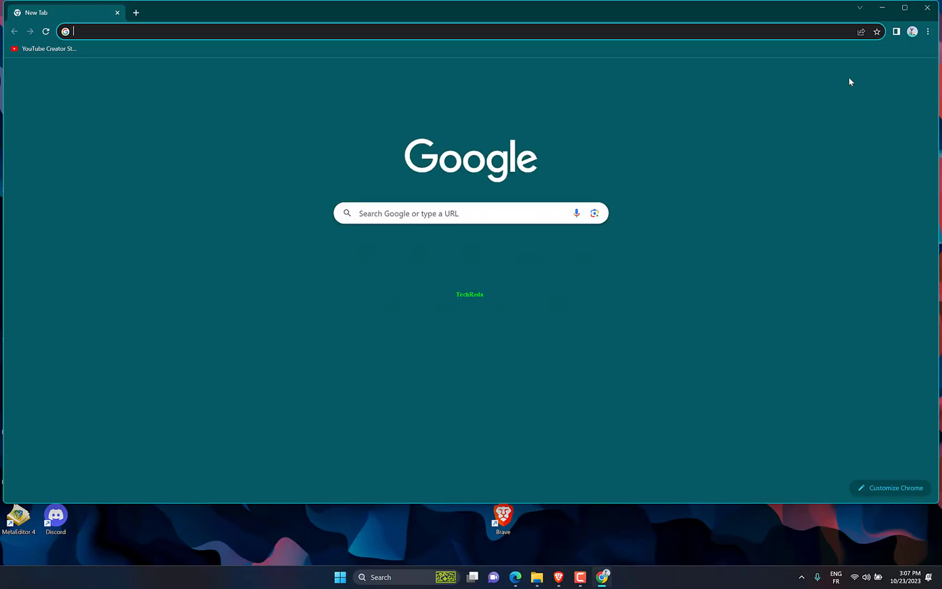
Step: Open Chrome's Settings page from the three-dot menu
left_click(928, 32)
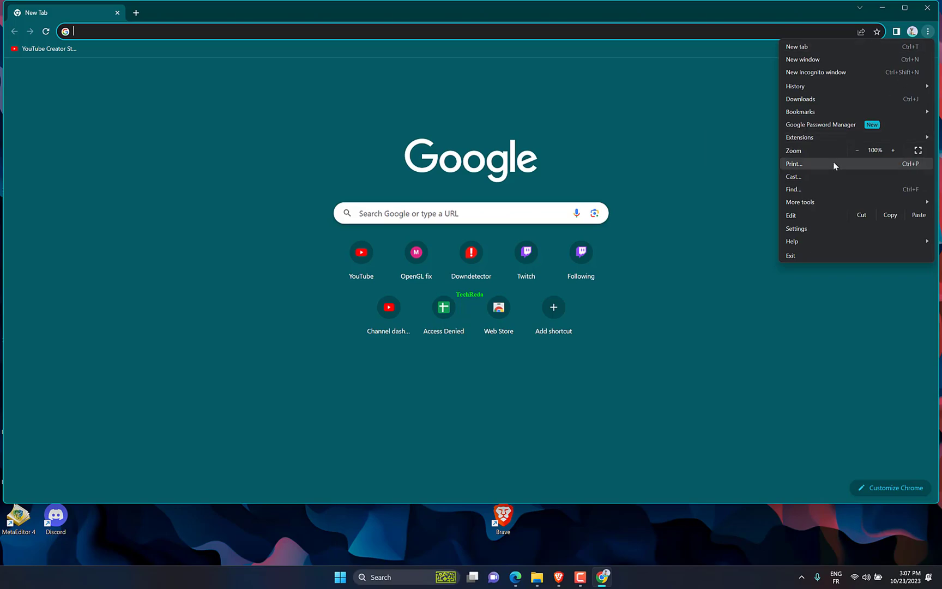
left_click(828, 228)
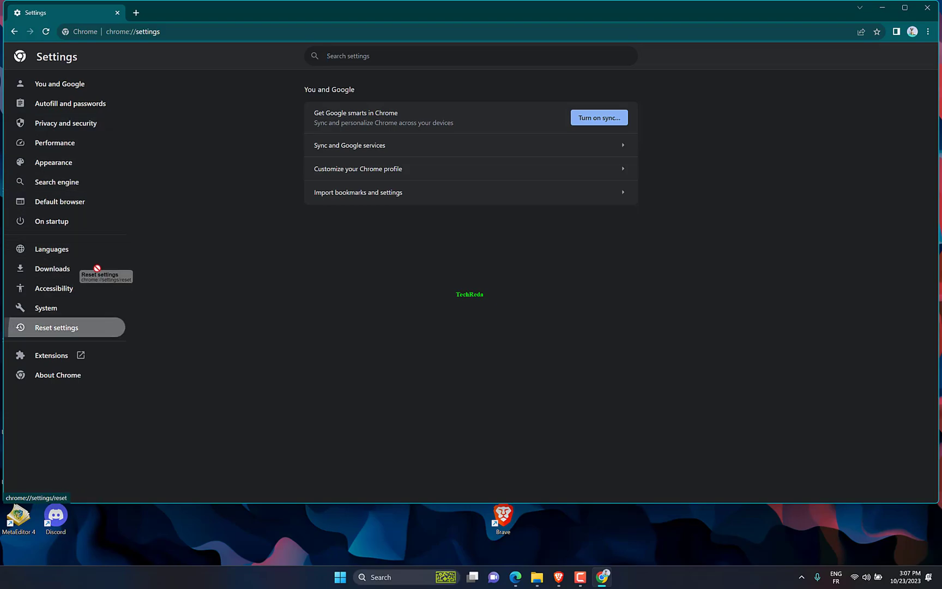
Step: Under Privacy and security, open Clear browsing data and set the time range to All time
left_click(95, 125)
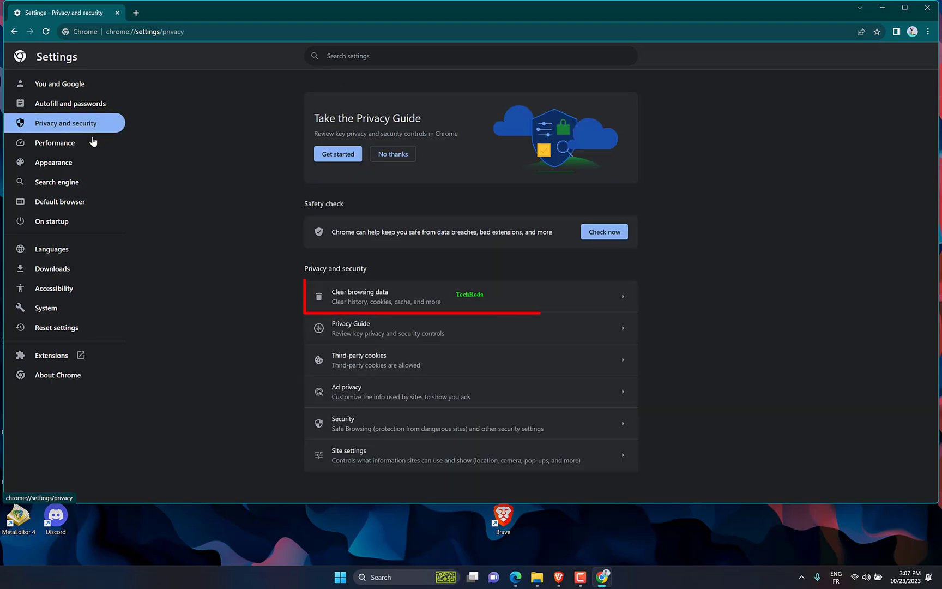
left_click(374, 293)
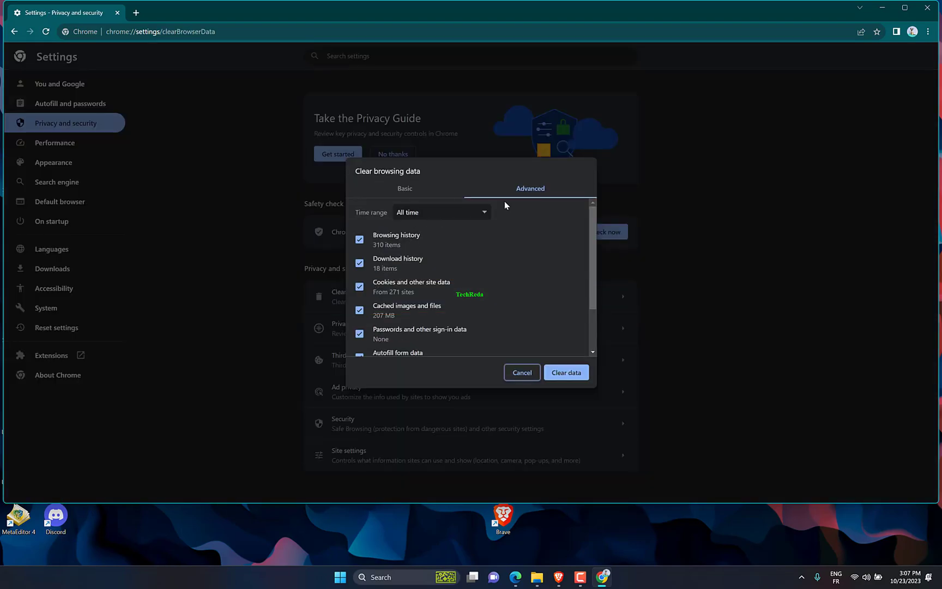
left_click(444, 212)
left_click(442, 259)
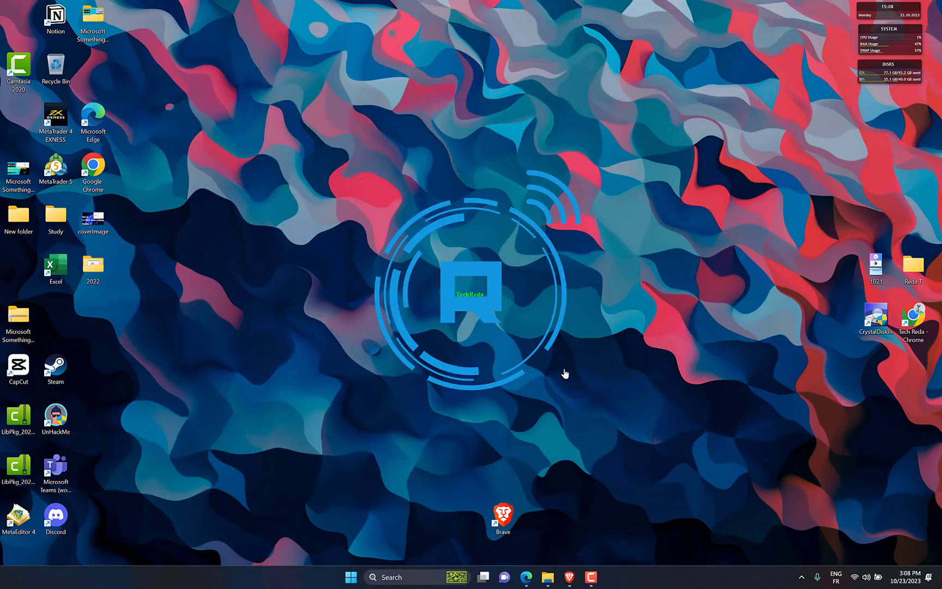
Step: Open Network & internet > Advanced network settings > More network adapter options and select WiFi
key("super+i")
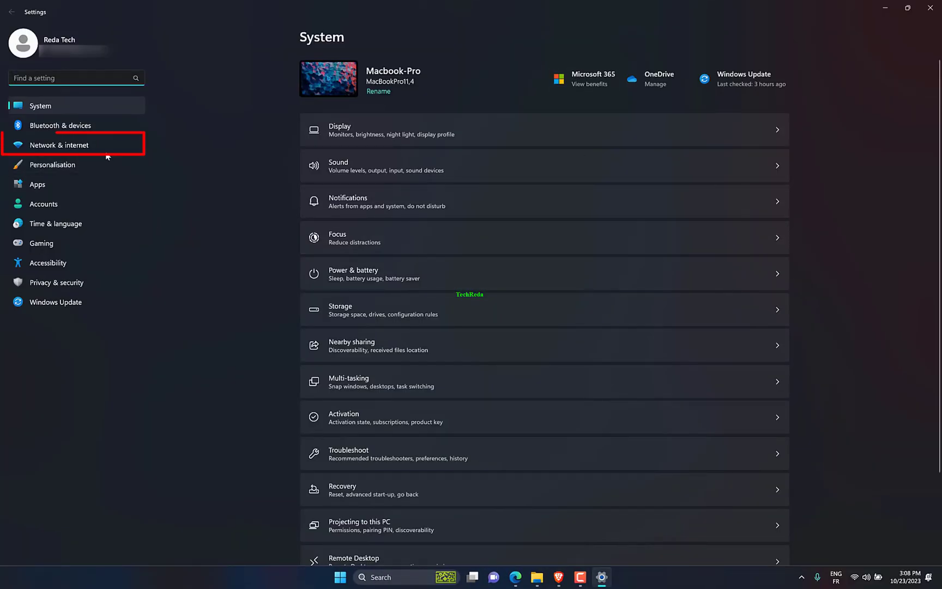
left_click(90, 141)
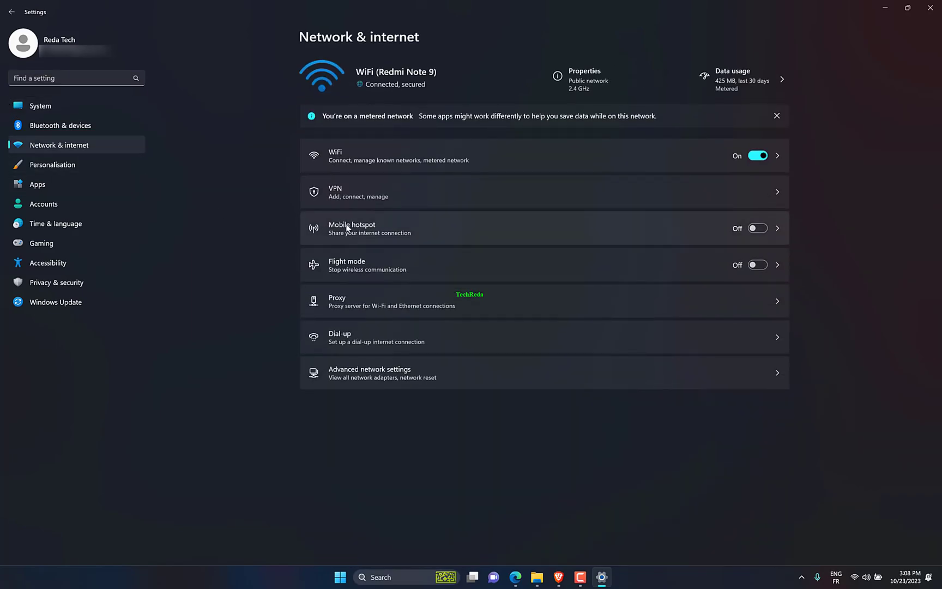
left_click(421, 379)
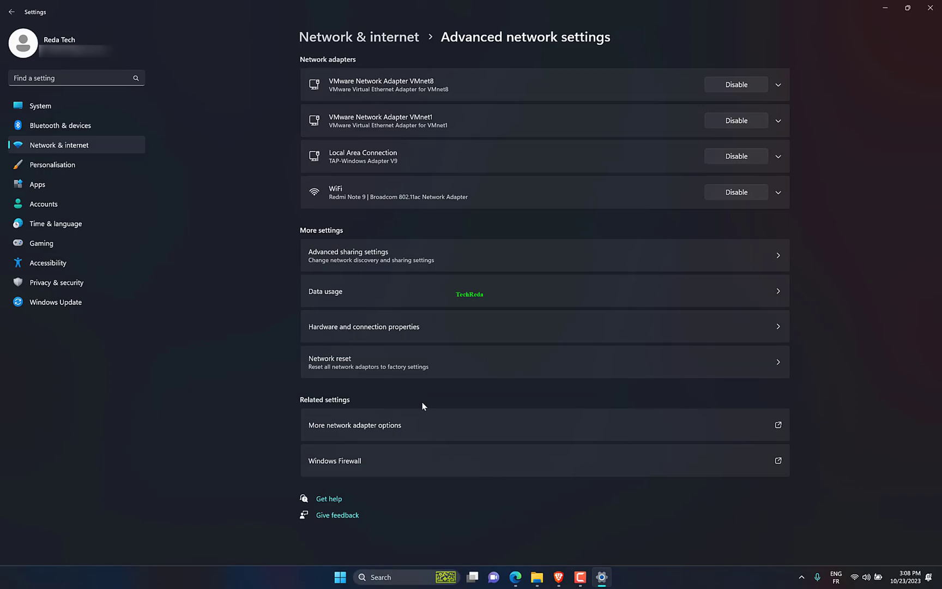
left_click(412, 426)
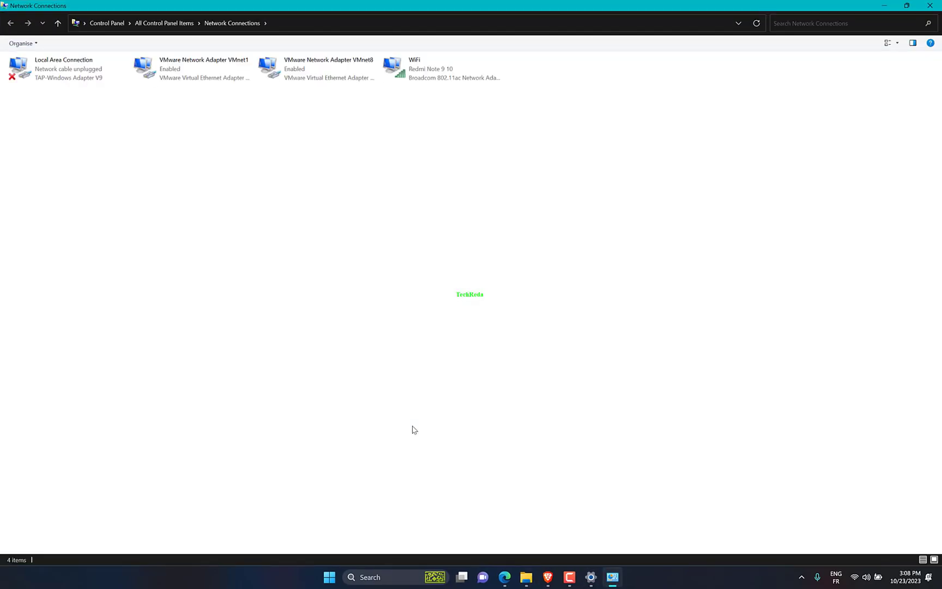
left_click(439, 68)
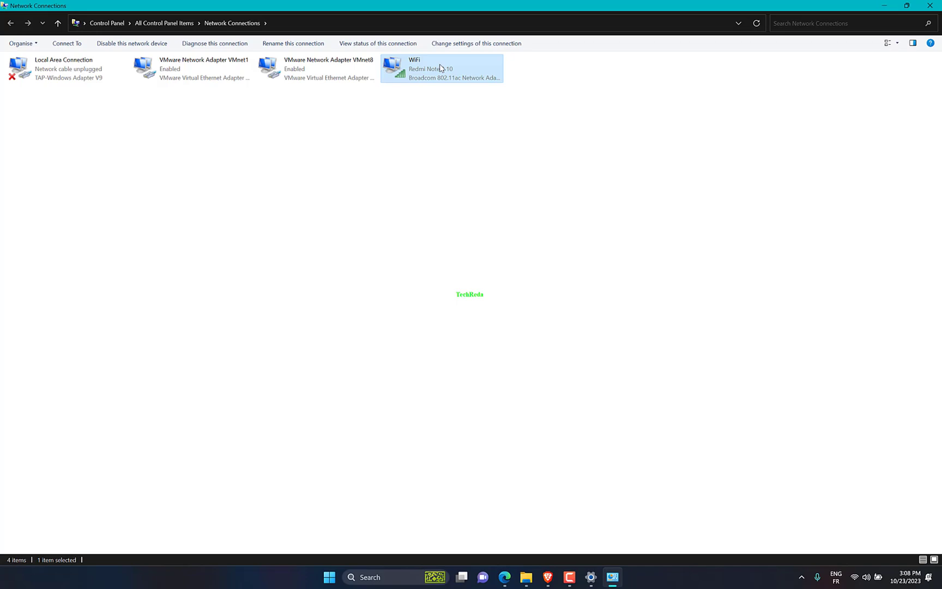
Step: Open the WiFi adapter's Internet Protocol Version 4 (TCP/IPv4) properties and centre the dialog
right_click(440, 68)
left_click(414, 123)
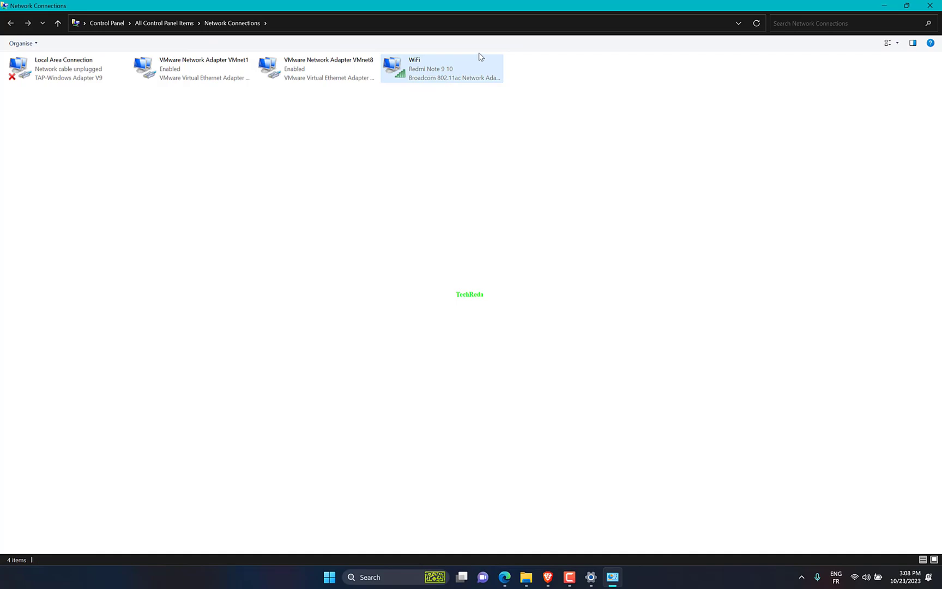
right_click(443, 66)
left_click(485, 172)
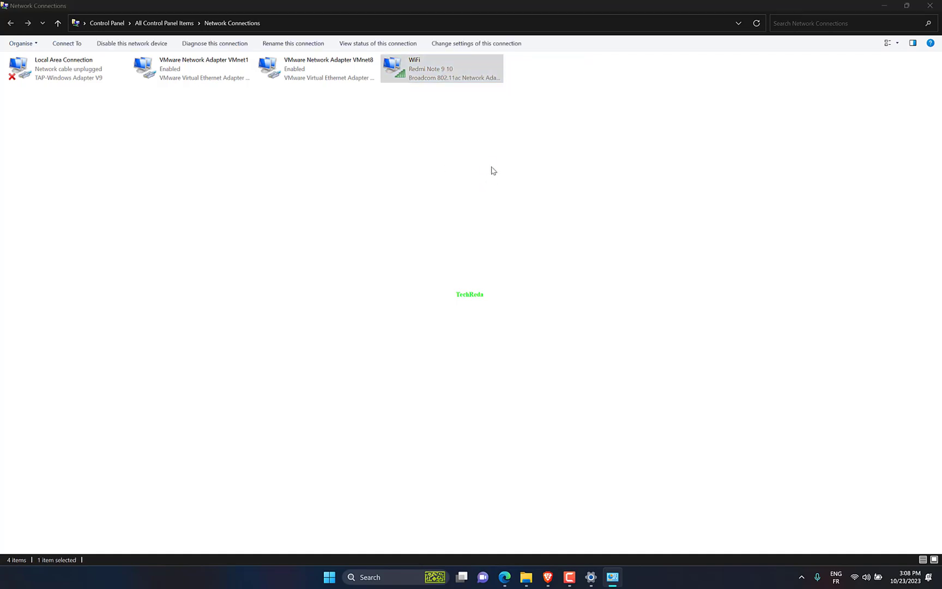
left_click(82, 172)
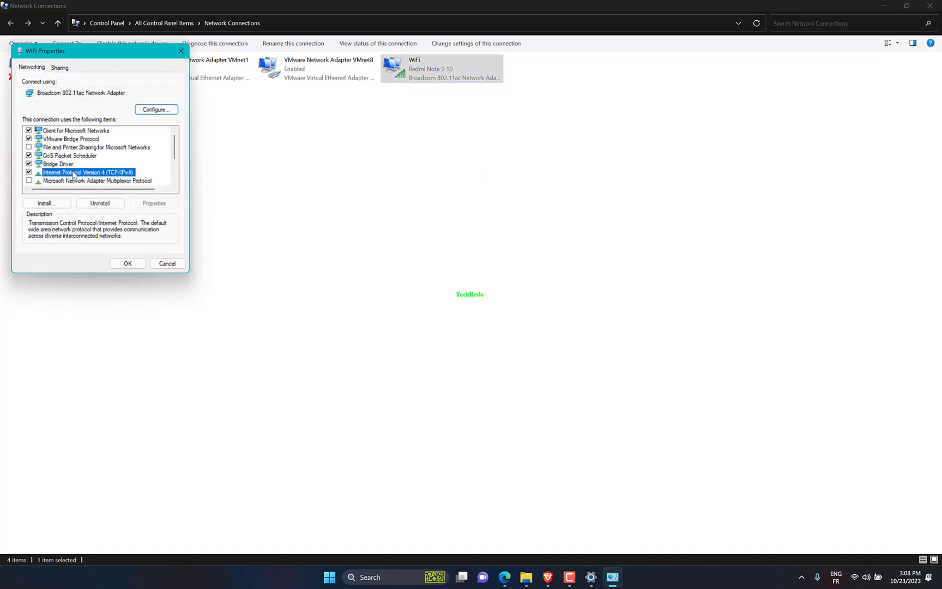
left_click(157, 206)
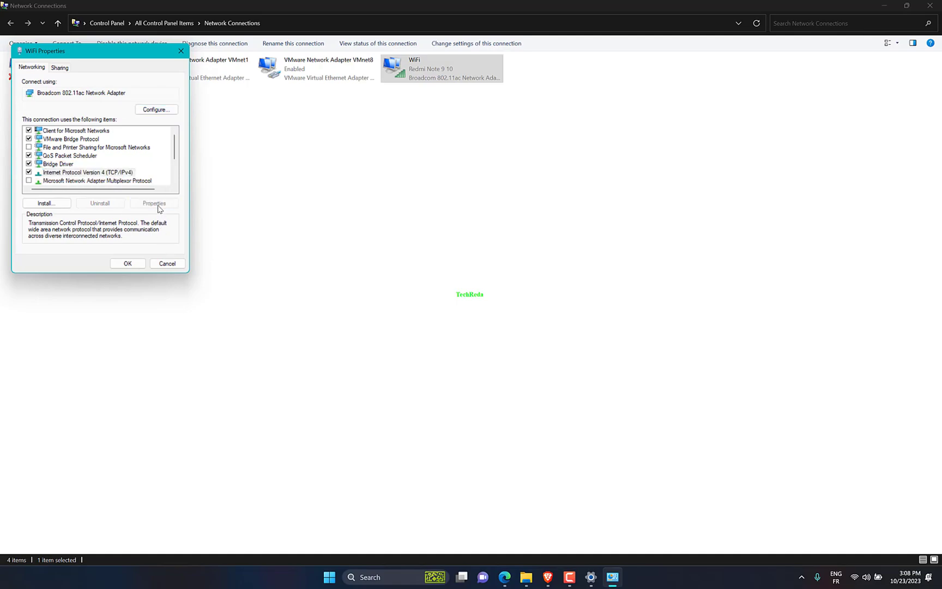
left_click_drag(132, 93, 353, 179)
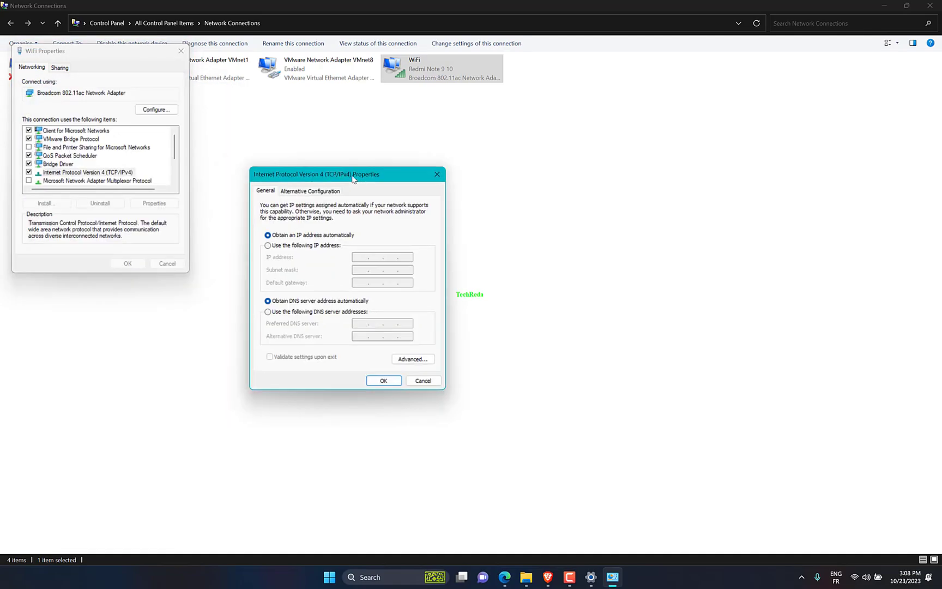
Step: Set WiFi IPv4 DNS servers to 8.8.8.8 and 8.8.4.4, save, and close adapter properties
left_click(286, 313)
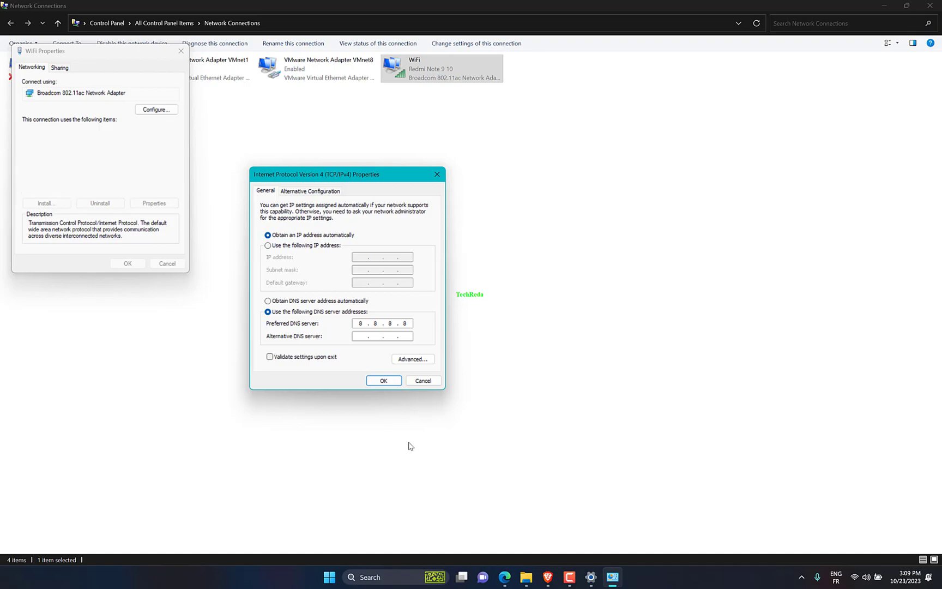
key("Return")
double_click(62, 171)
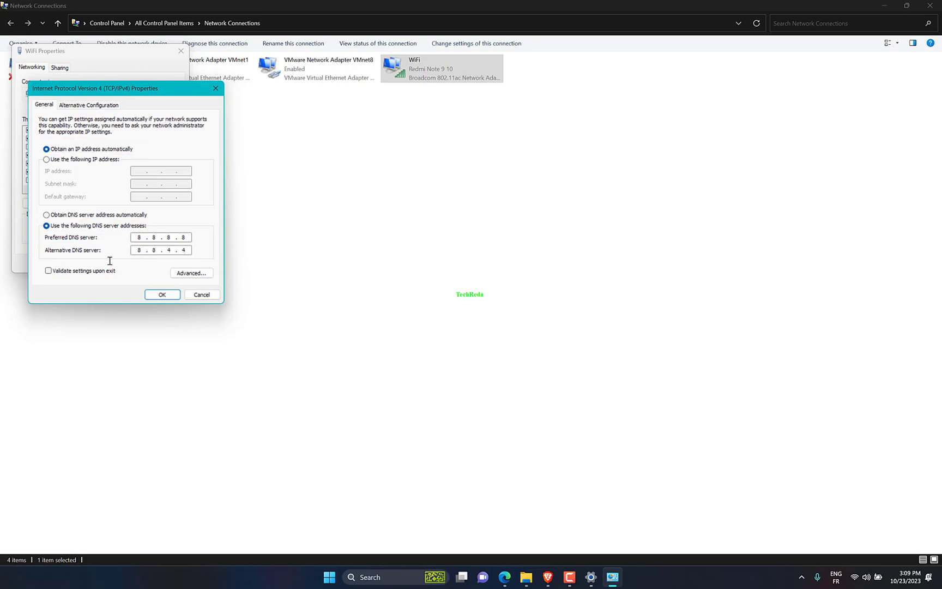
left_click(157, 294)
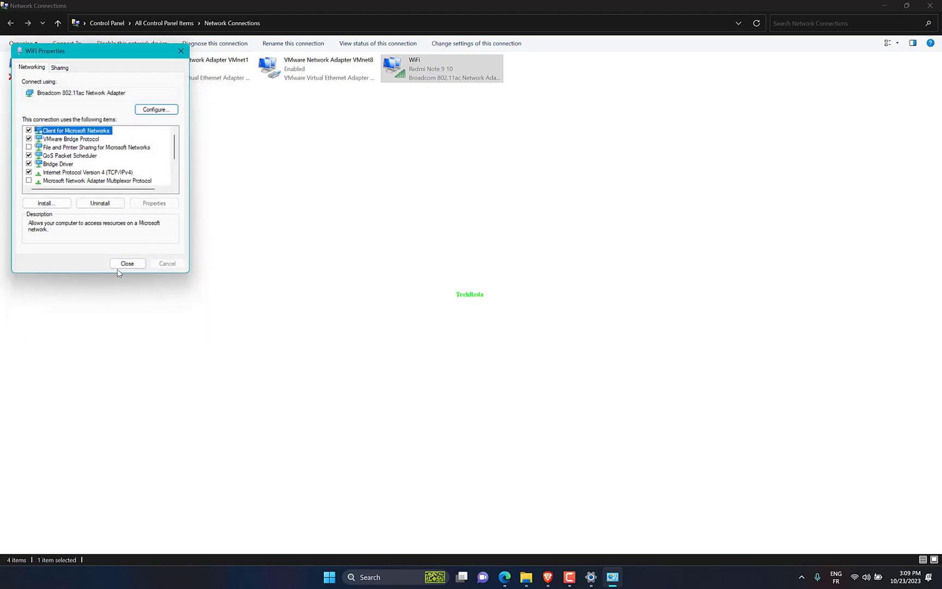
left_click(127, 264)
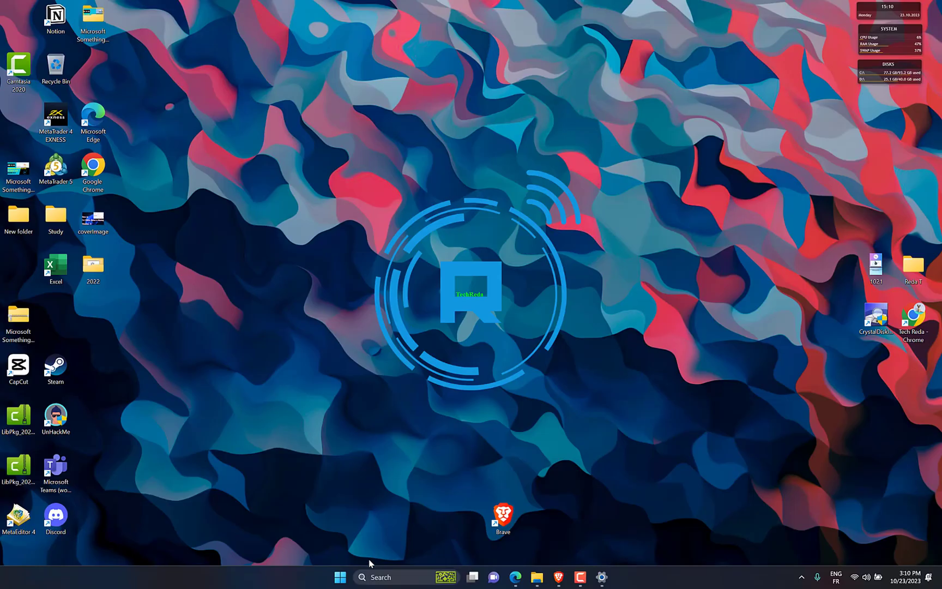
Step: Search 'CHECK' and open the Check for updates settings page
left_click(376, 577)
type("CHECK")
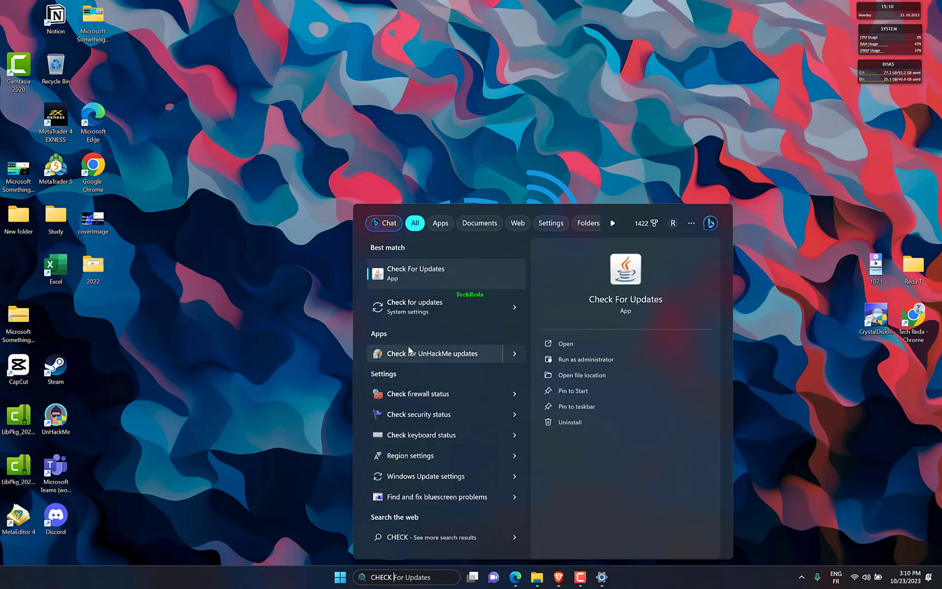
left_click(436, 309)
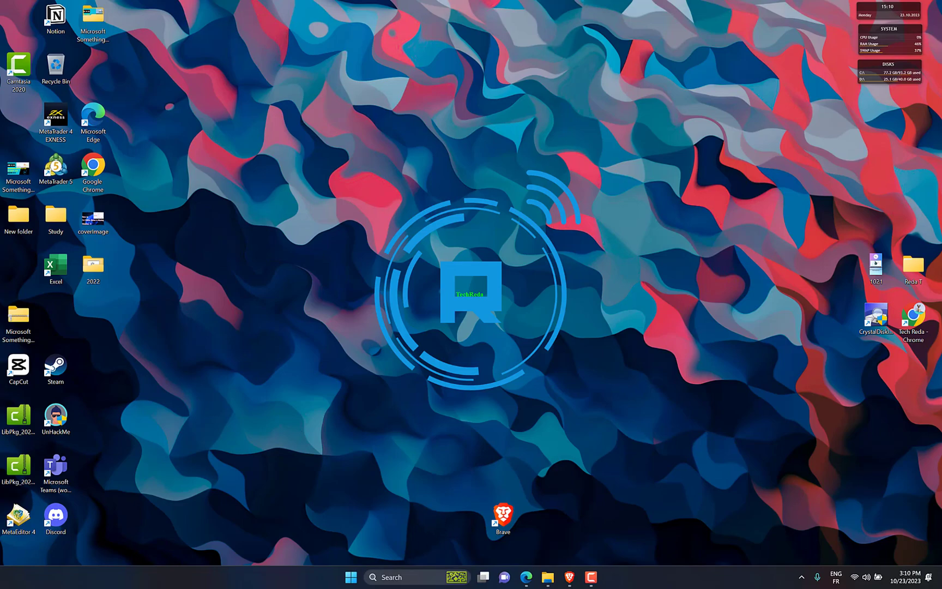
Step: Open Control Panel via search and set View by to Category
left_click(425, 579)
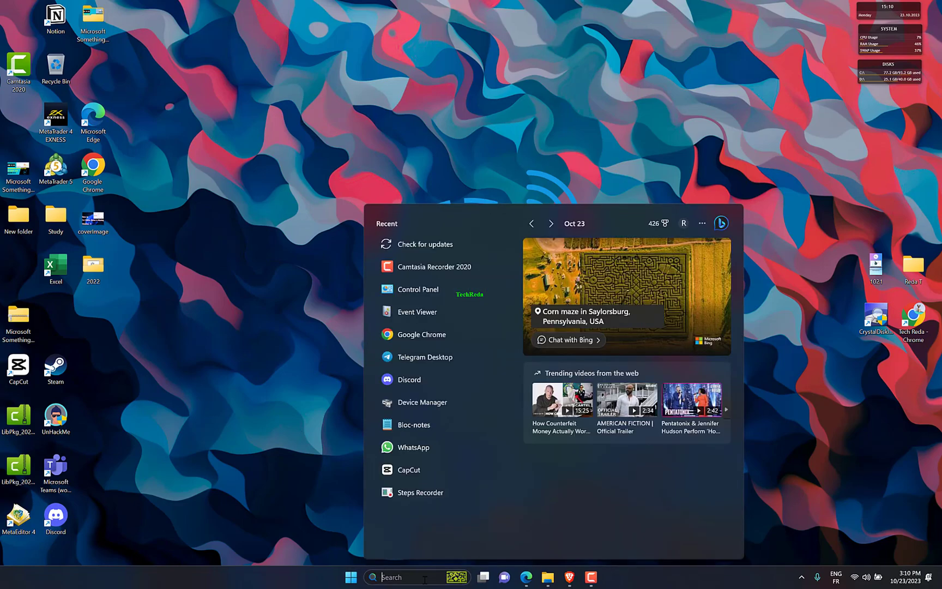
type("CONTROL")
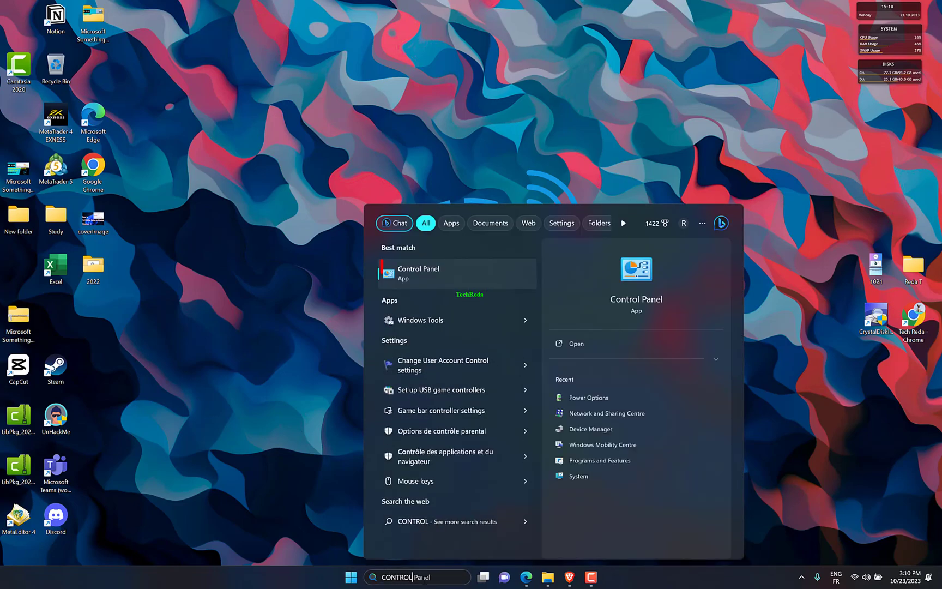
key("Return")
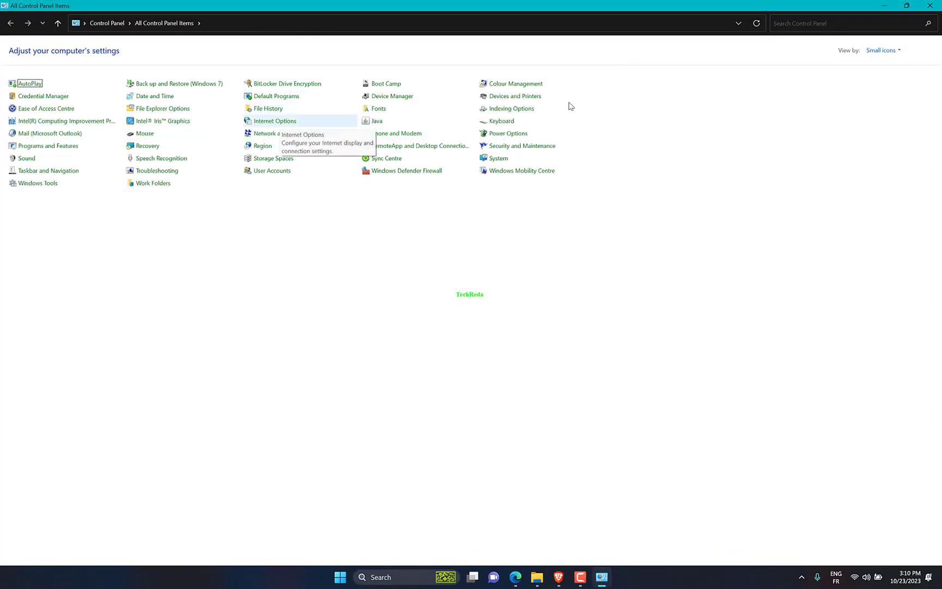
left_click(882, 50)
left_click(889, 63)
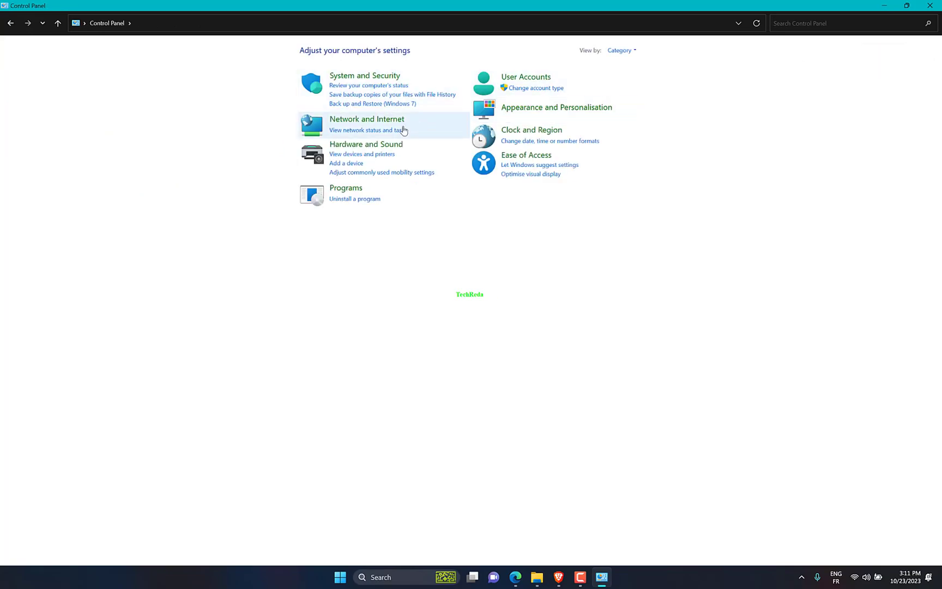
Step: Confirm Internet Options LAN settings use no proxy server, then close Control Panel
left_click(400, 120)
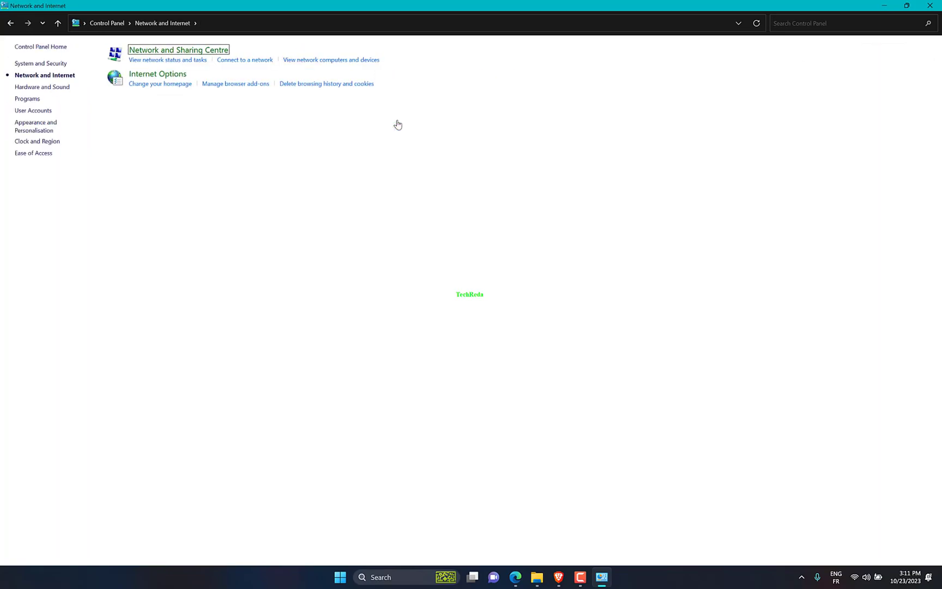
left_click(175, 76)
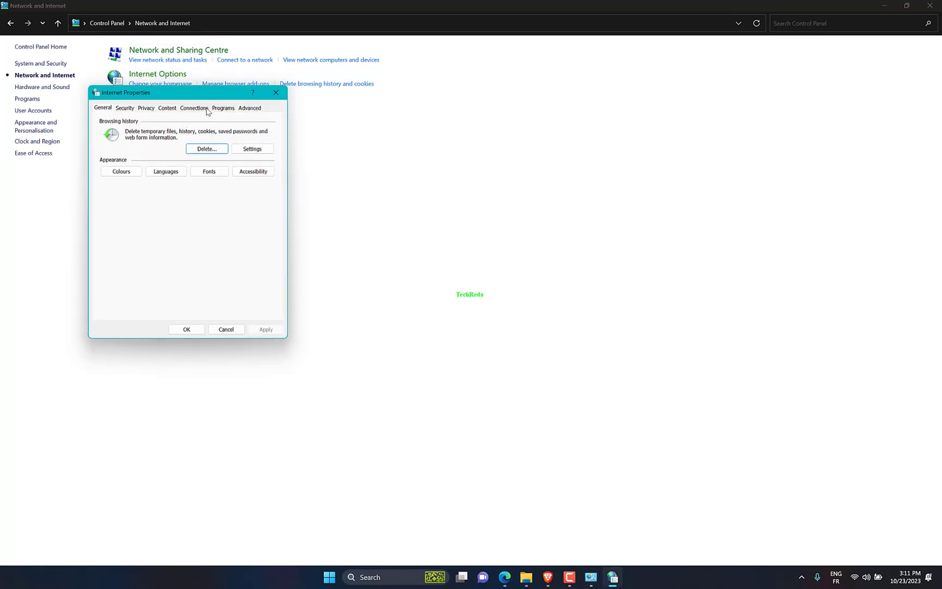
left_click(194, 108)
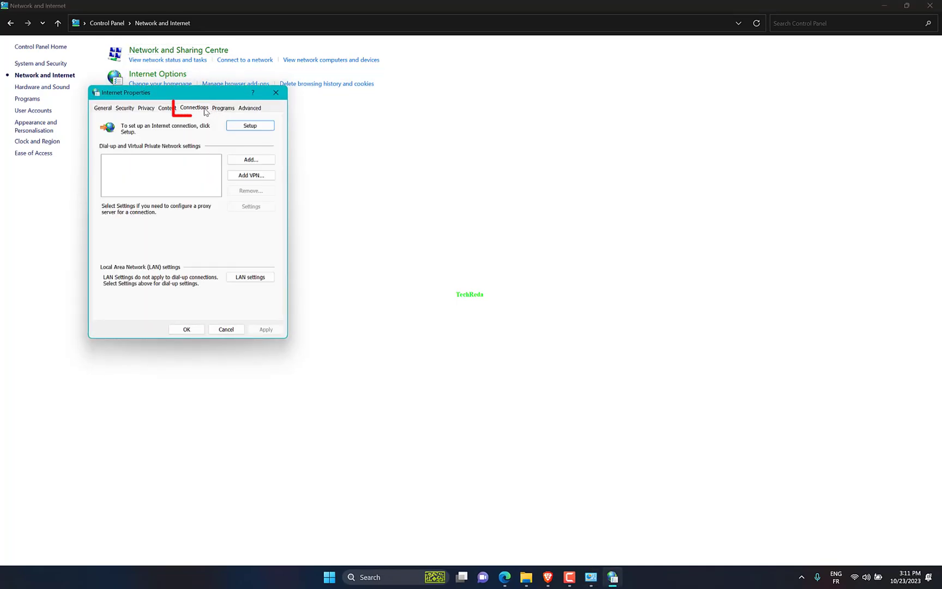
left_click(267, 279)
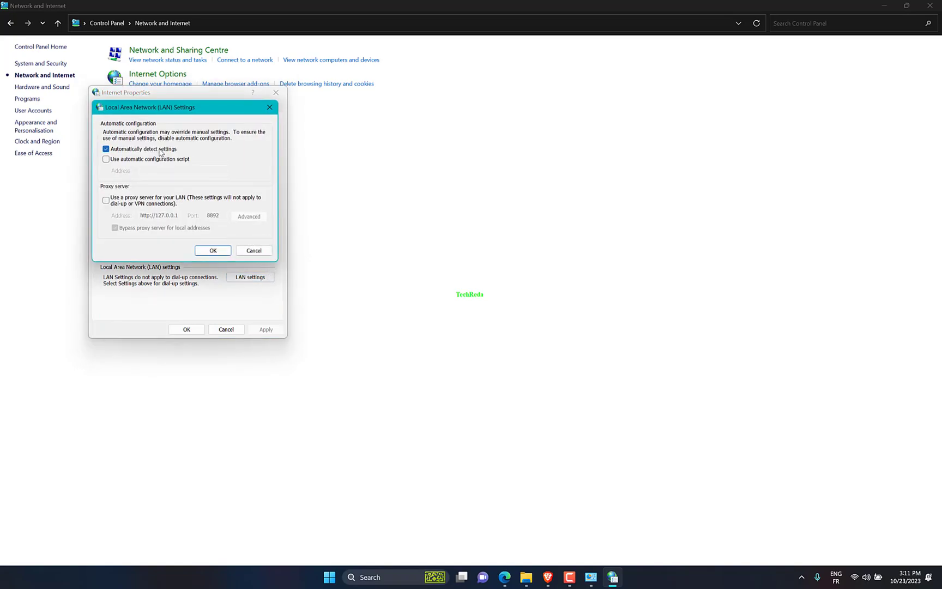
left_click(214, 251)
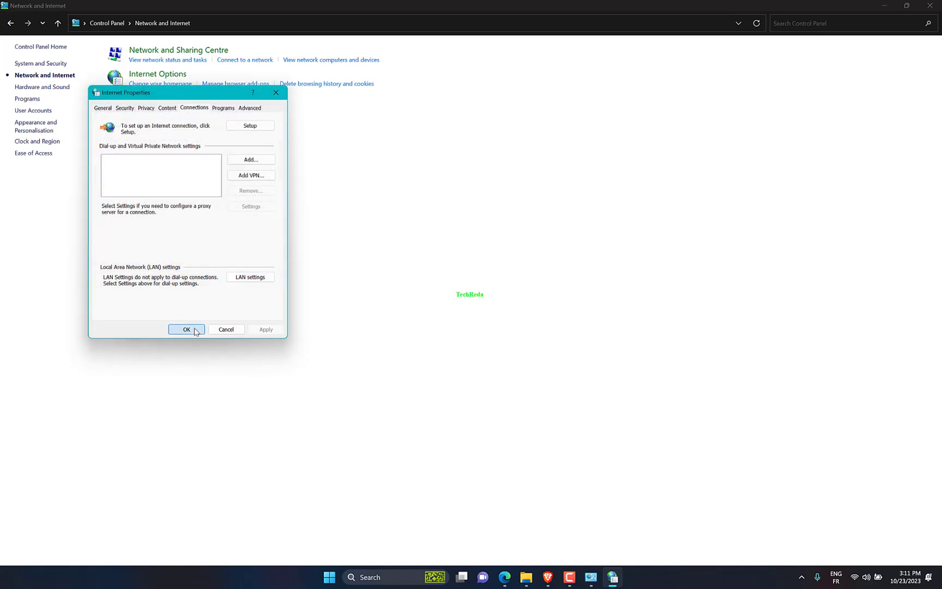
left_click(186, 329)
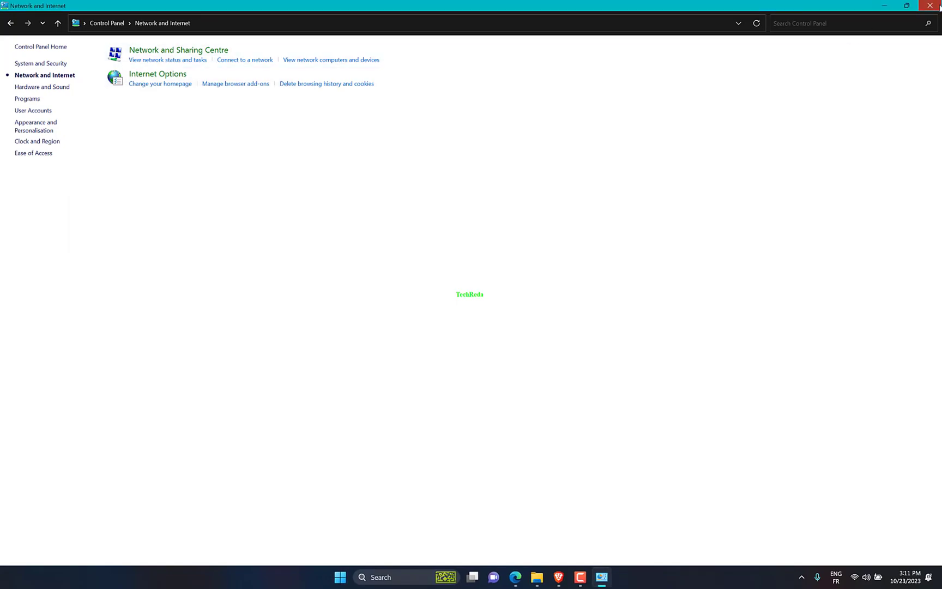
left_click(939, 7)
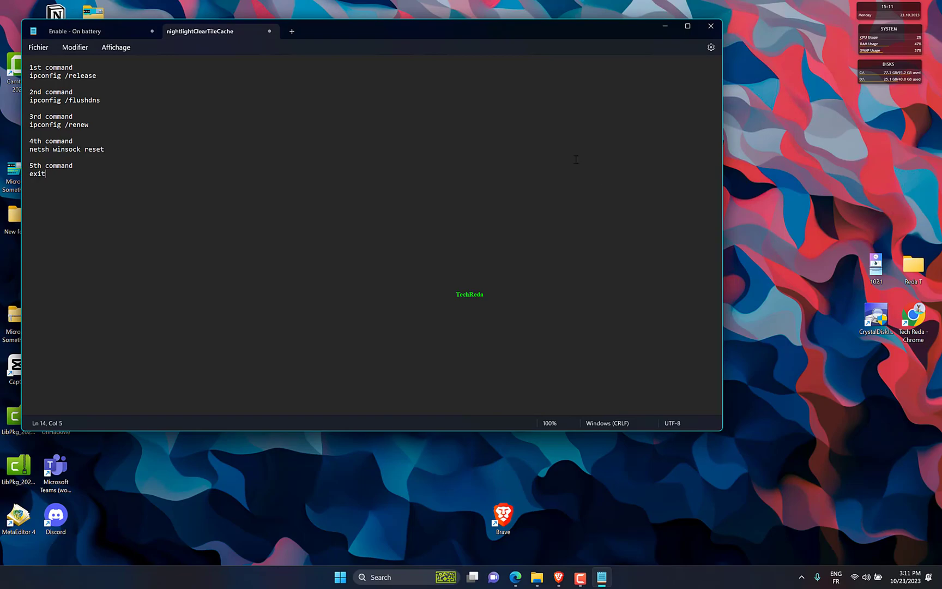
Step: Search 'CMD' and run Command Prompt as administrator
left_click(391, 573)
type("CMD")
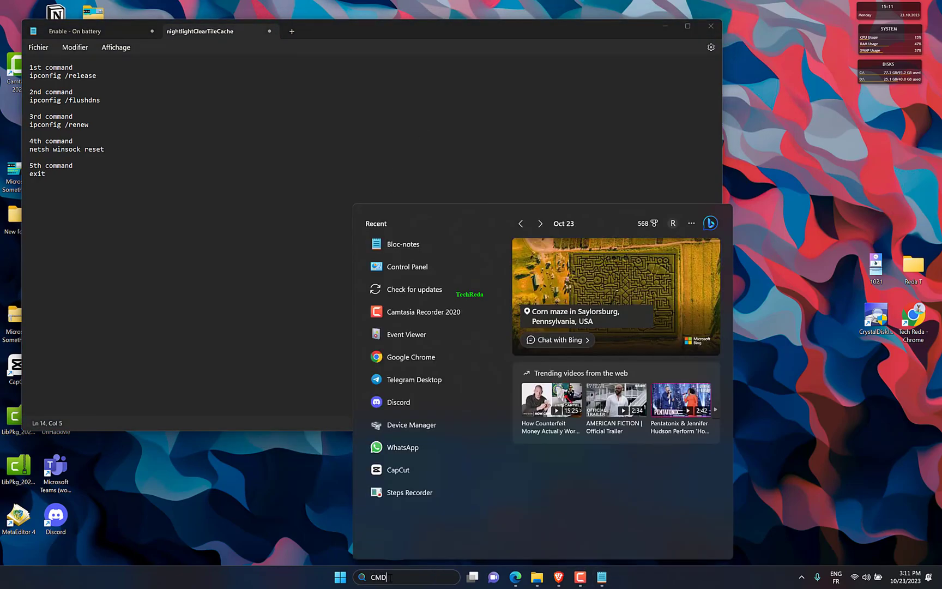
right_click(452, 279)
left_click(474, 288)
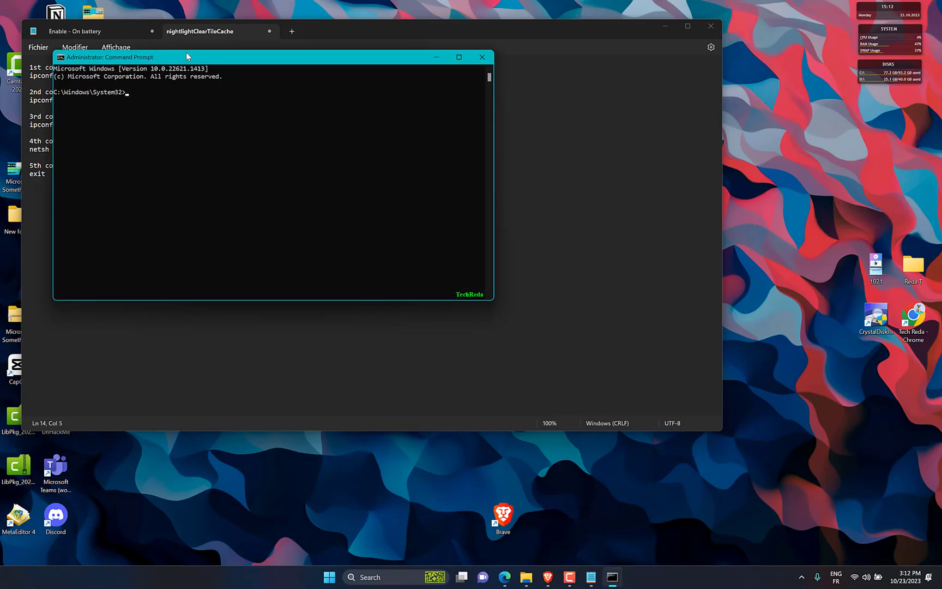
Step: Arrange Command Prompt beside Notepad and run ipconfig /release copied from the list
left_click_drag(187, 54, 270, 135)
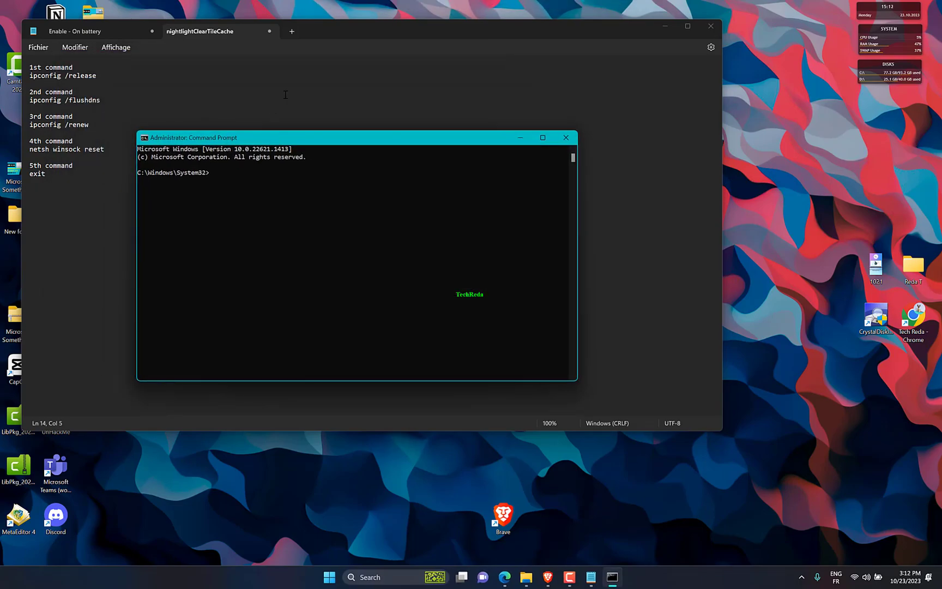
left_click_drag(349, 31, 461, 274)
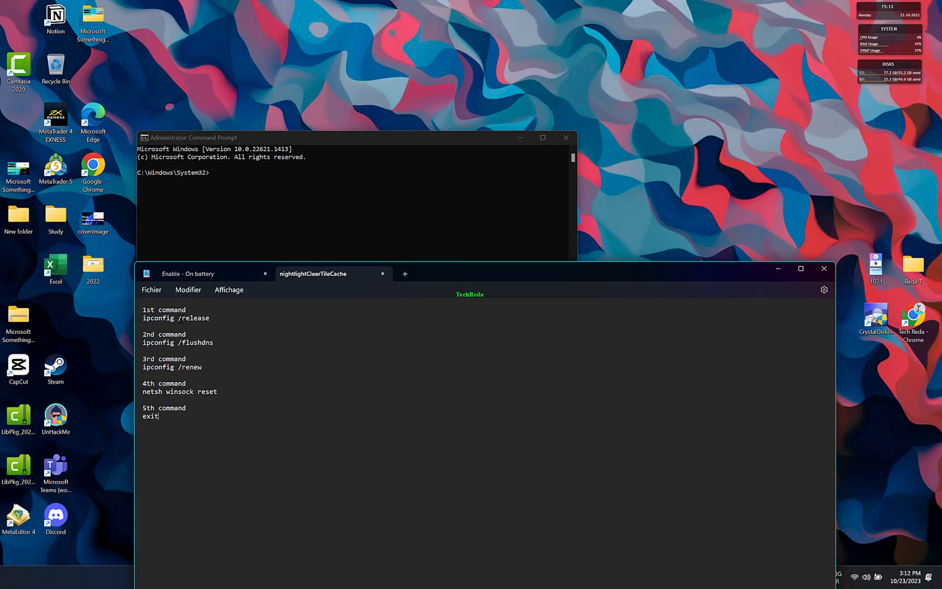
triple_click(181, 320)
key("ctrl+c")
left_click(254, 173)
key("ctrl+v")
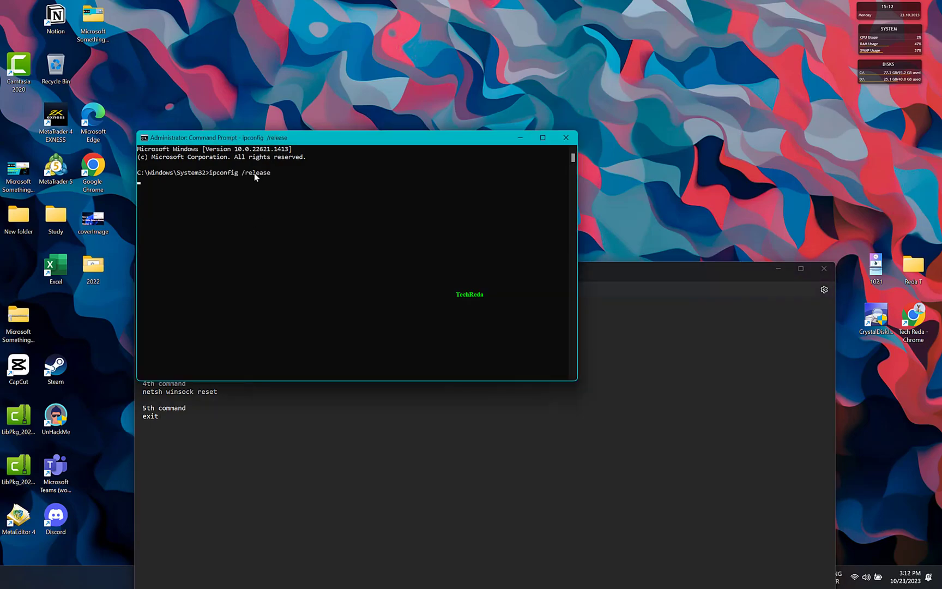
key("Return")
Step: Copy ipconfig /flushdns from Notepad and run it in Command Prompt
left_click(299, 477)
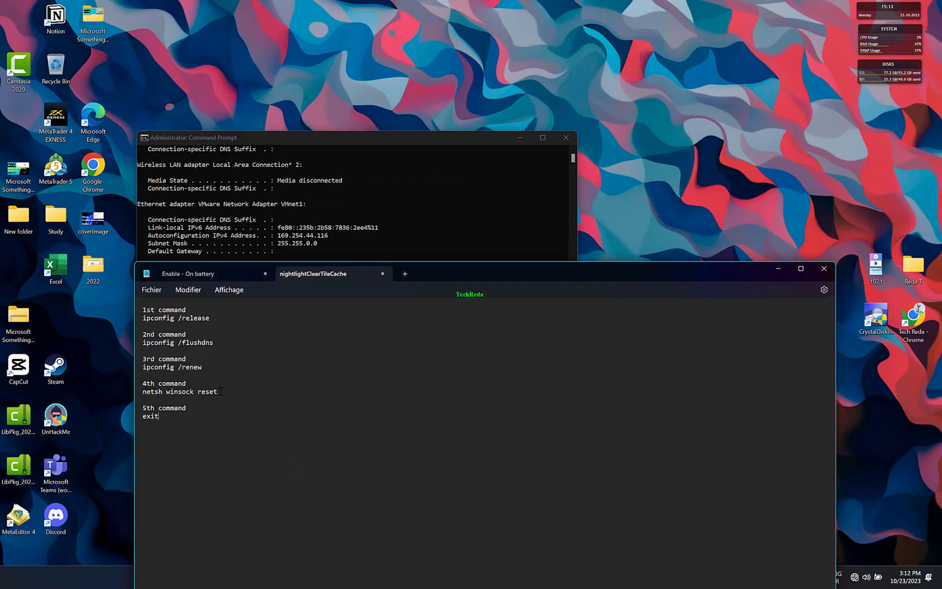
triple_click(184, 342)
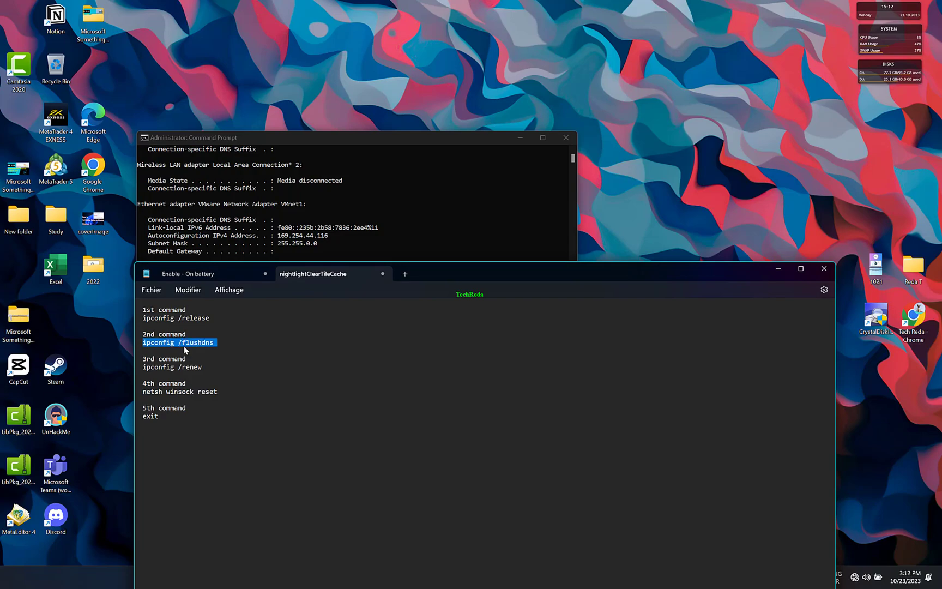
key("ctrl+c")
left_click(290, 236)
key("ctrl+v")
key("Return")
Step: Copy ipconfig /renew from Notepad and run it in Command Prompt
left_click(274, 412)
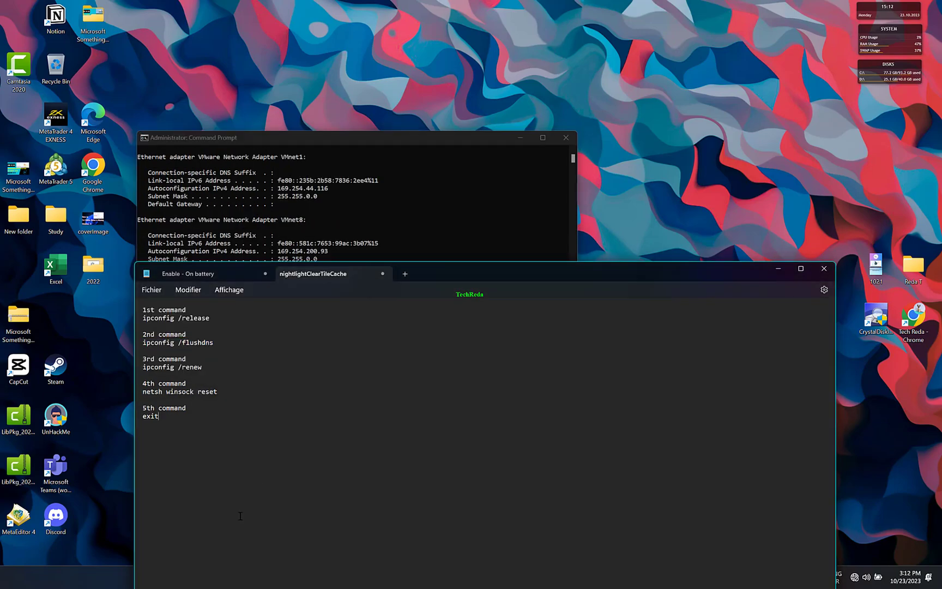
left_click_drag(143, 367, 204, 366)
key("ctrl+c")
left_click(235, 208)
key("ctrl+v")
key("Return")
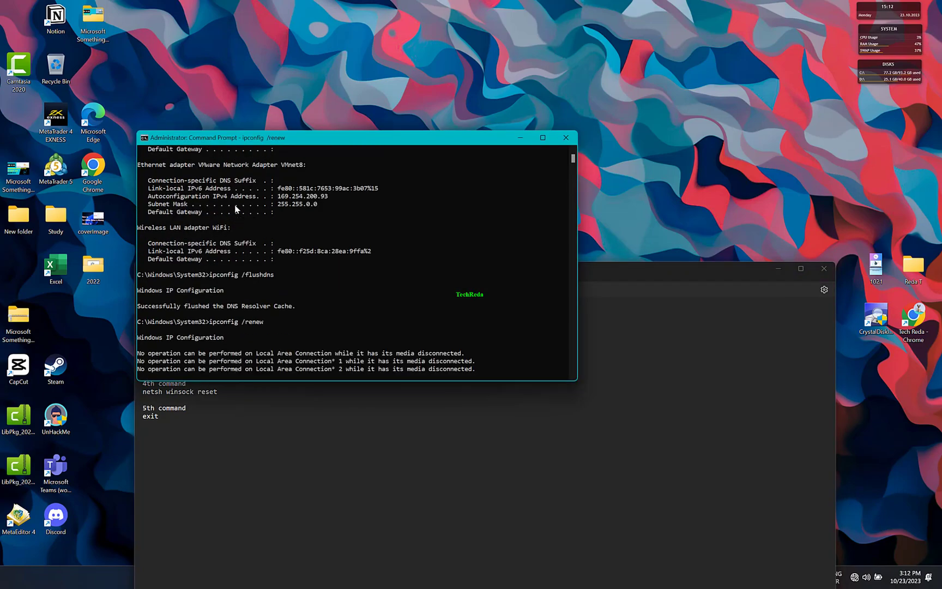
left_click(288, 518)
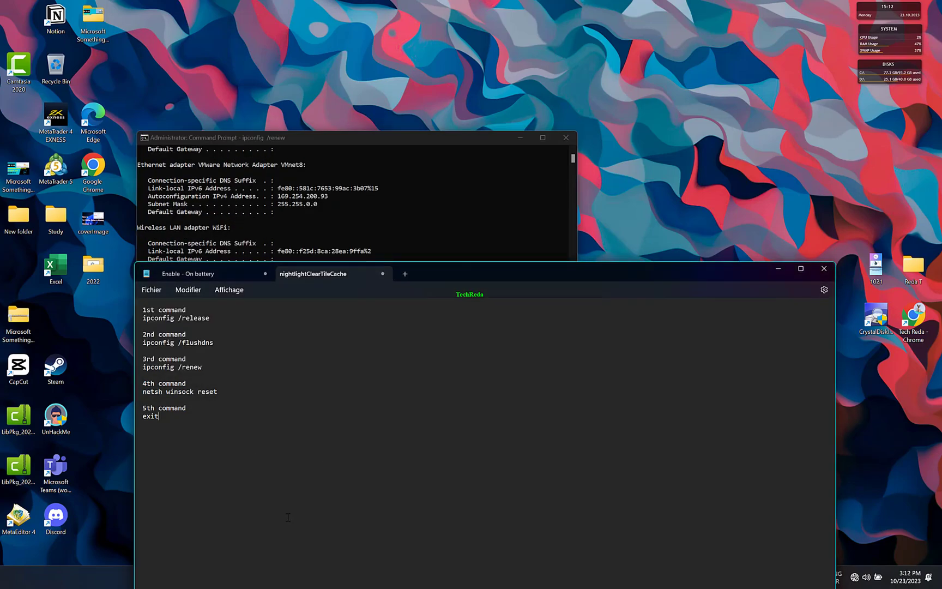